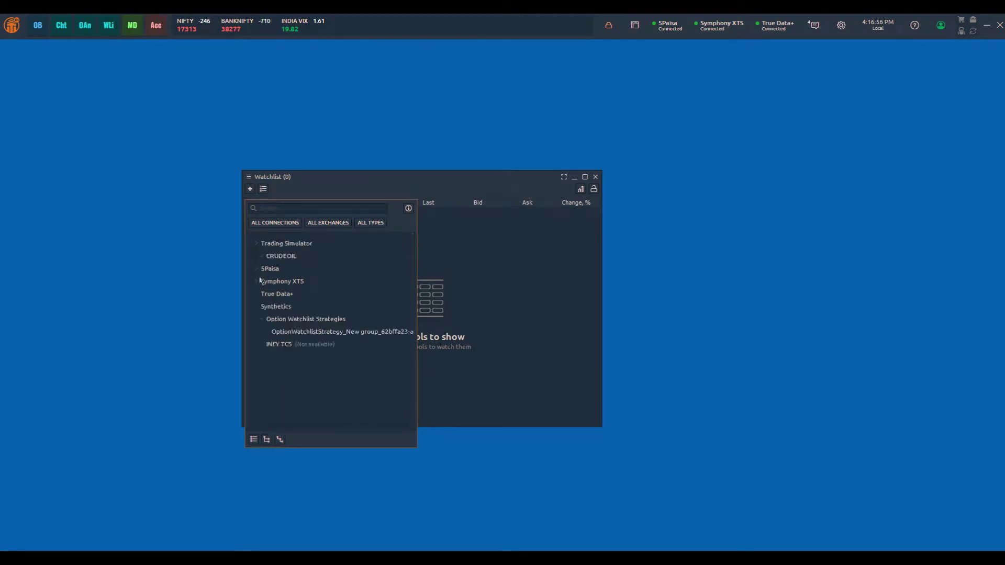
Collapse the Trading Simulator and Synthetics branches and look through the ALL CONNECTIONS filter list
left_click(255, 244)
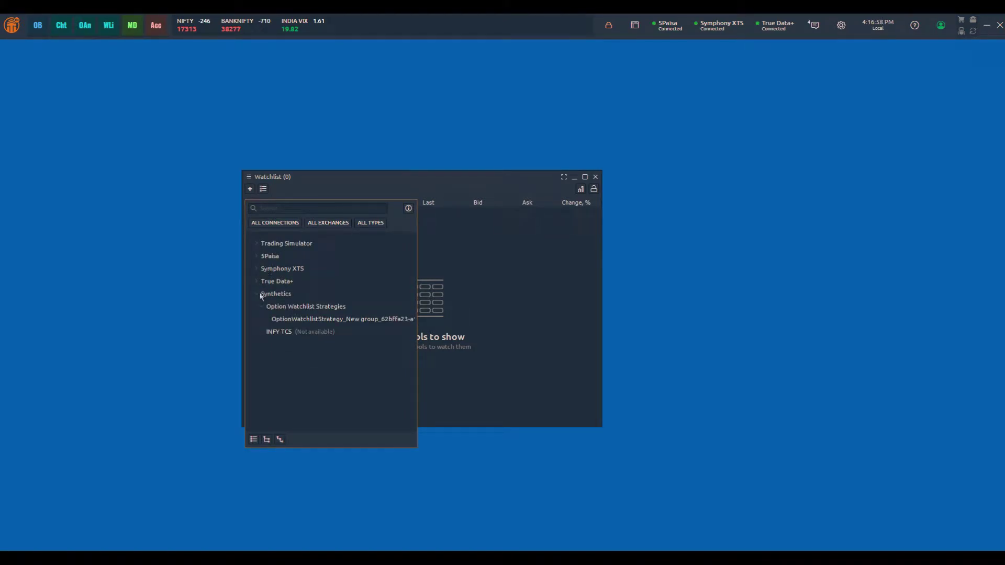
left_click(256, 295)
left_click(267, 224)
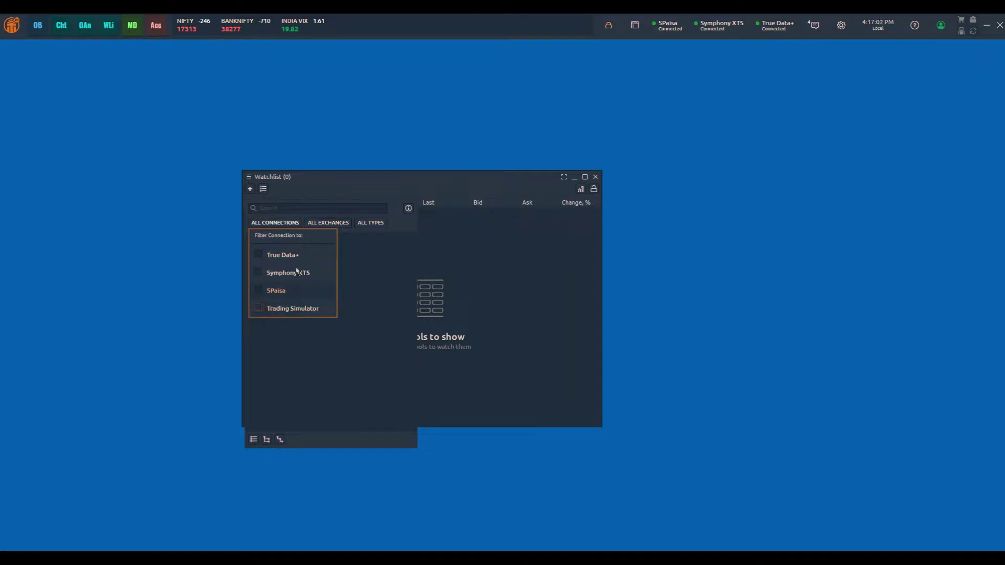
left_click(329, 225)
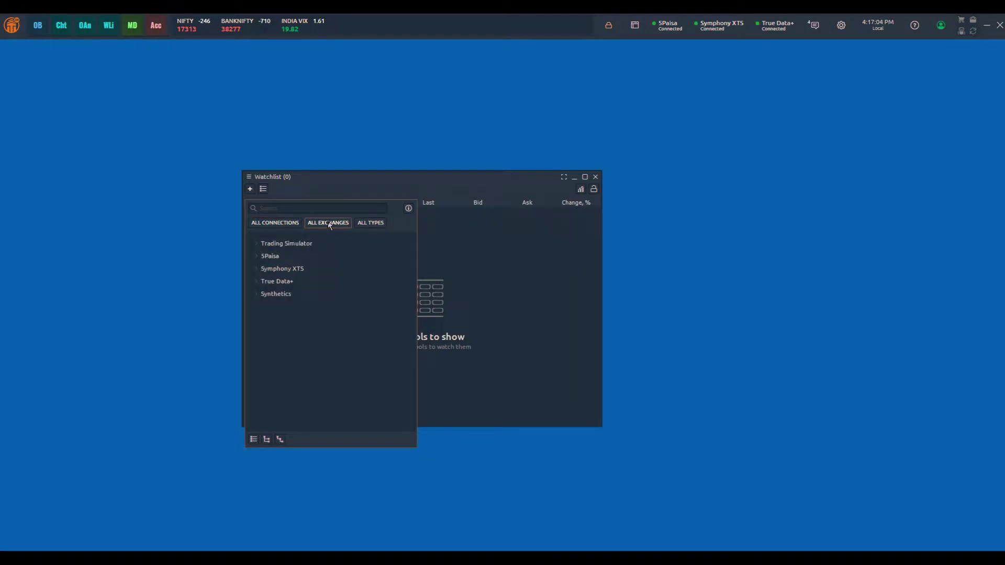
Browse the ALL EXCHANGES and ALL TYPES filter lists, then close the symbol browser
left_click(330, 224)
scroll(329, 301, "down", 5)
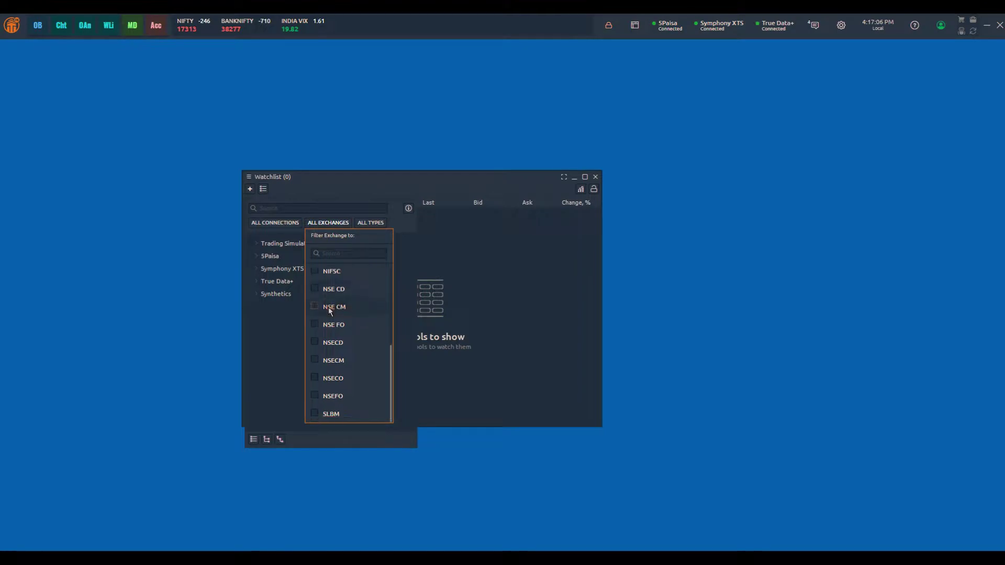
left_click(371, 224)
left_click(371, 225)
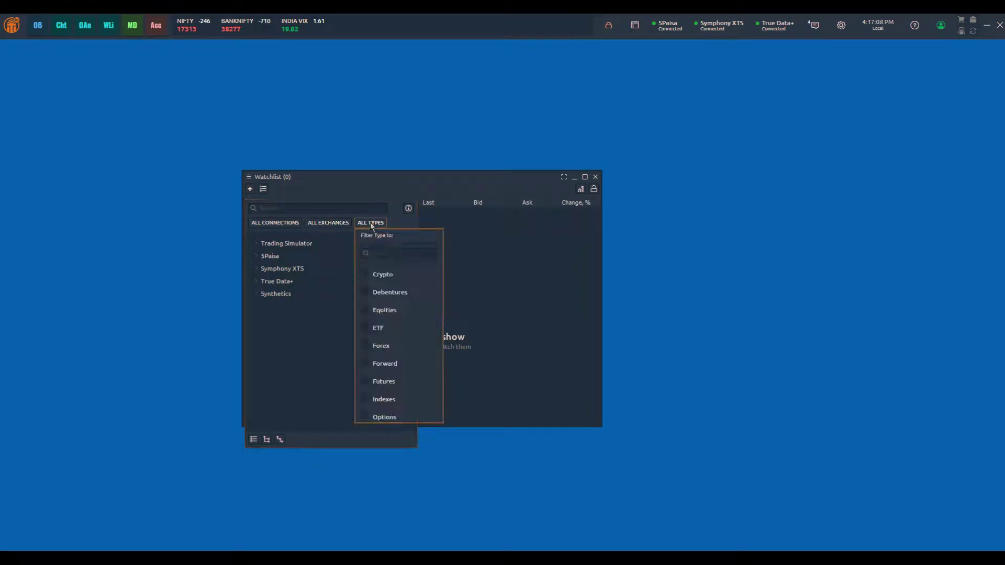
scroll(382, 298, "down", 3)
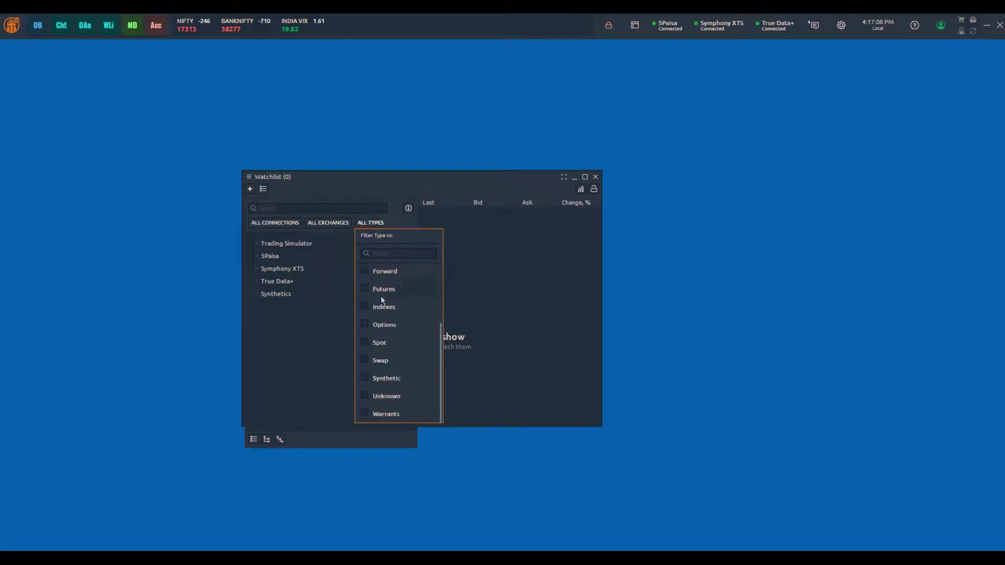
left_click(359, 187)
Search 'Reliance' and add the RELIANCE INDUSTRIES LTD equity to the watchlist
left_click(250, 189)
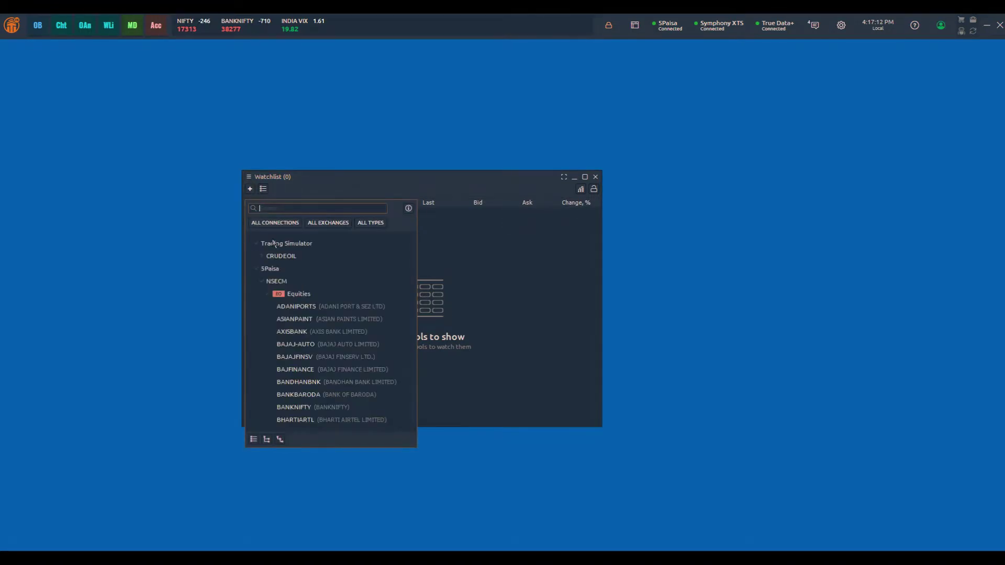
type("Reliance")
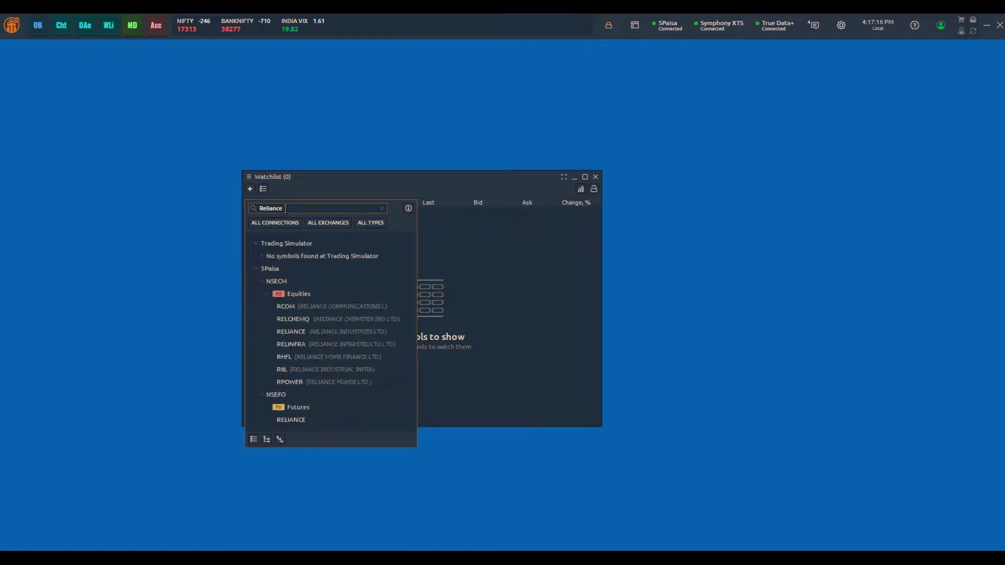
left_click(305, 332)
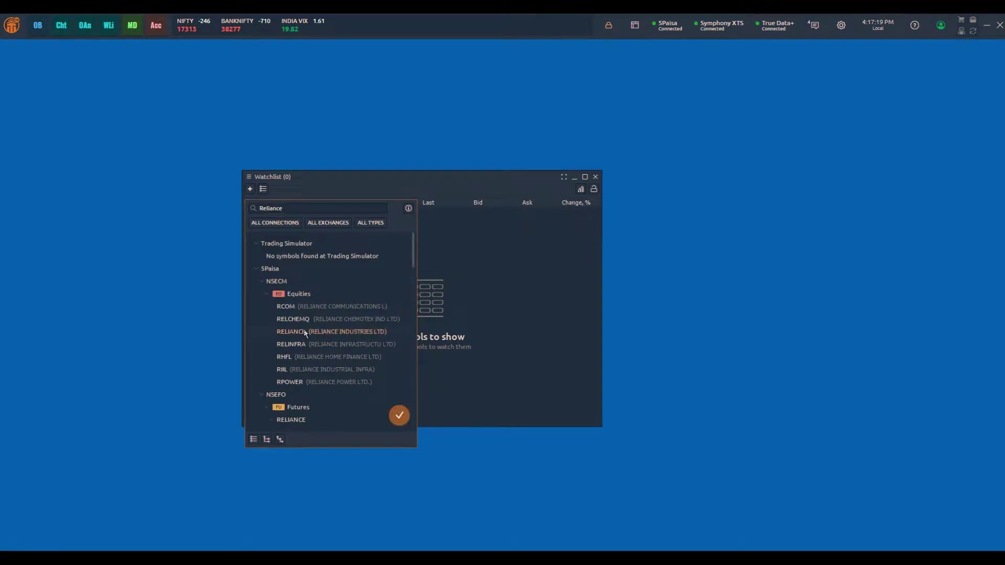
left_click(399, 417)
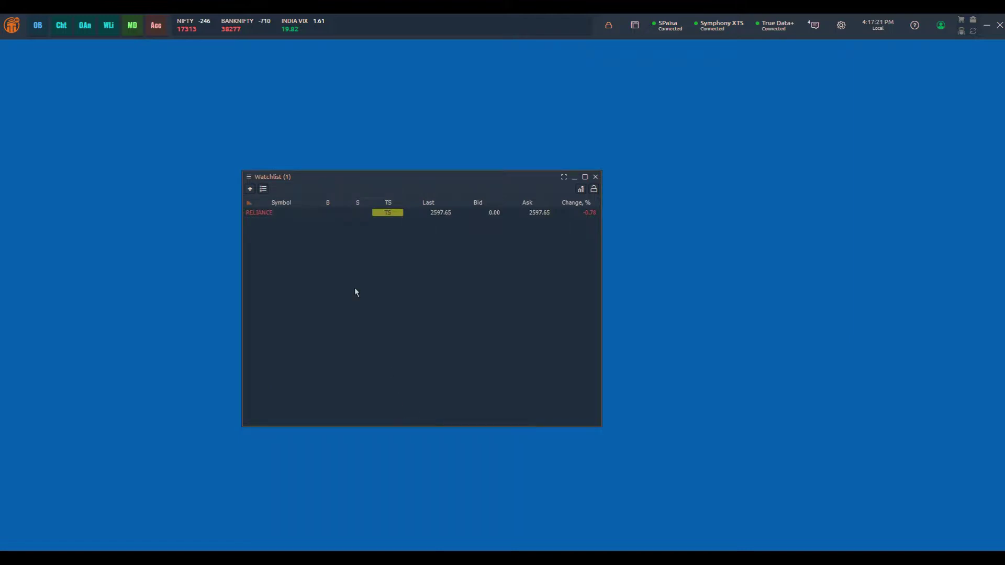
Search 'Reliance' and select the equity plus its 29 Sep, 27 Oct and 24 Nov 2022 futures
left_click(250, 190)
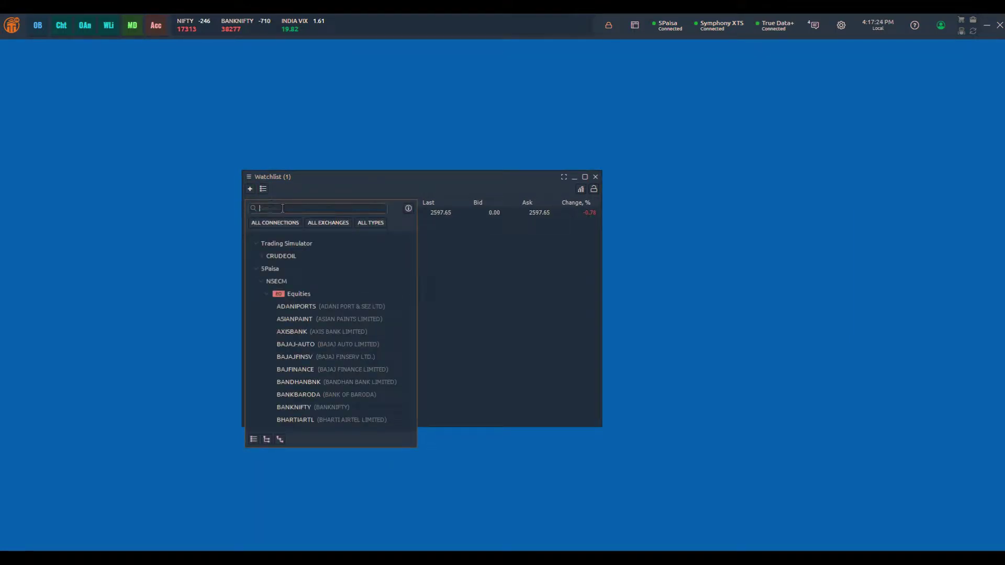
type("Reliance")
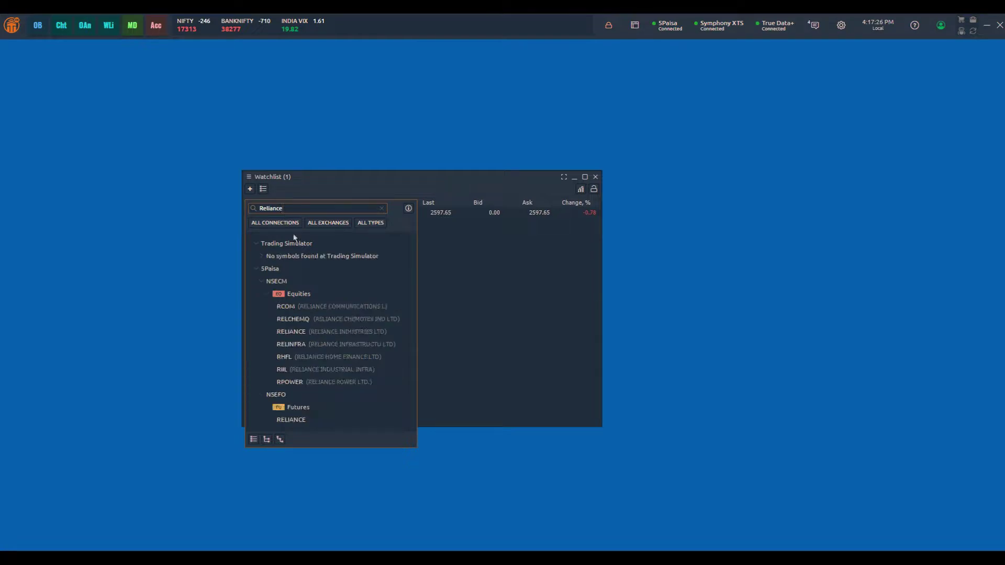
left_click(303, 334)
scroll(303, 334, "down", 3)
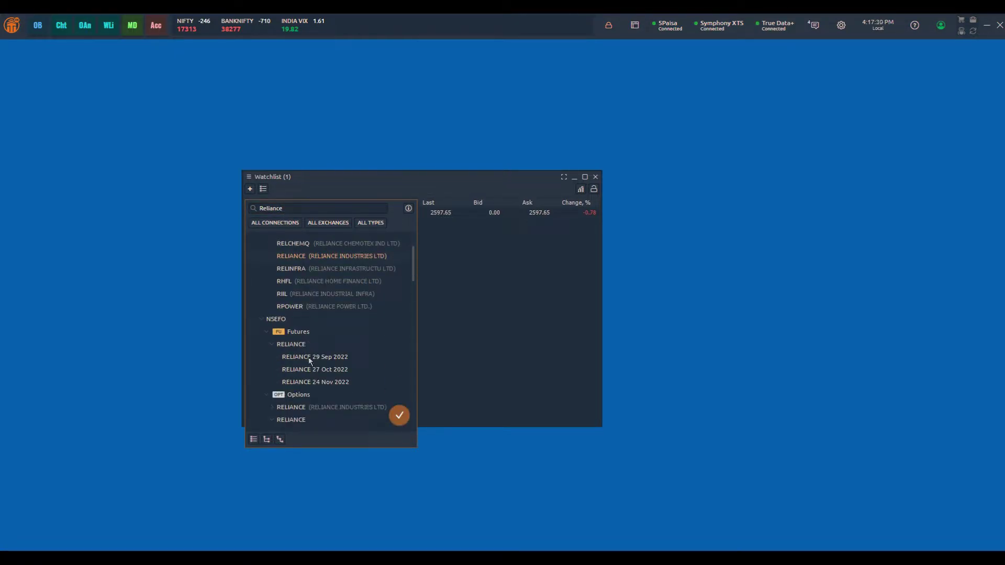
left_click(310, 360)
left_click(314, 370)
left_click(319, 385)
Select the 29 Sep 2022 CE 2540 and CE 2560 call options and add everything to the watchlist
scroll(388, 341, "down", 2)
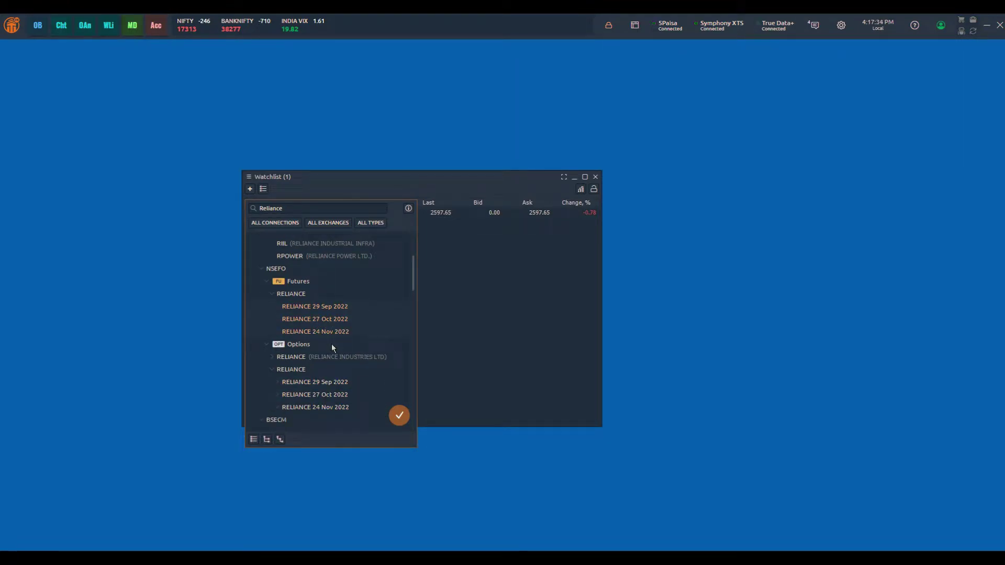
left_click(272, 358)
left_click(282, 371)
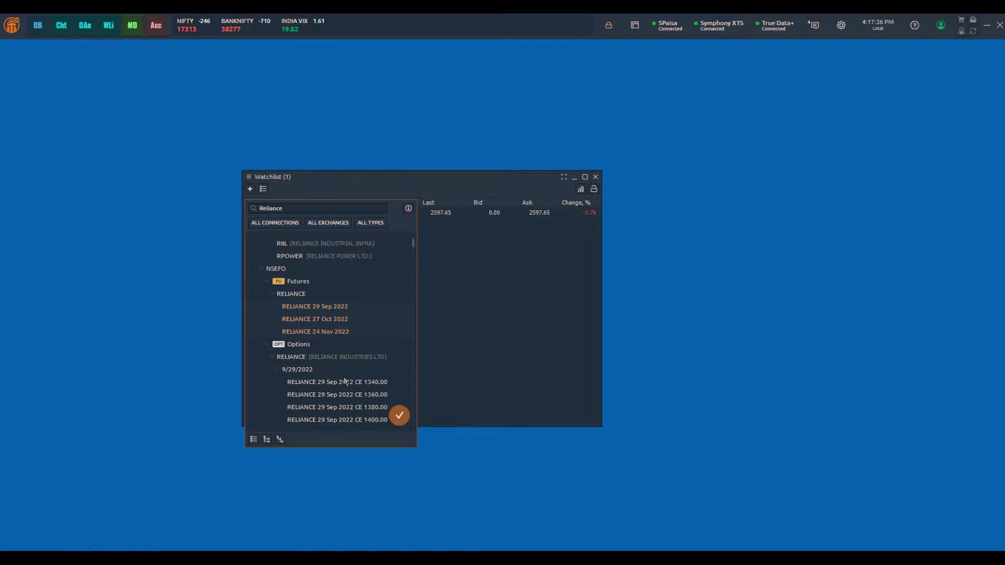
scroll(345, 381, "down", 20)
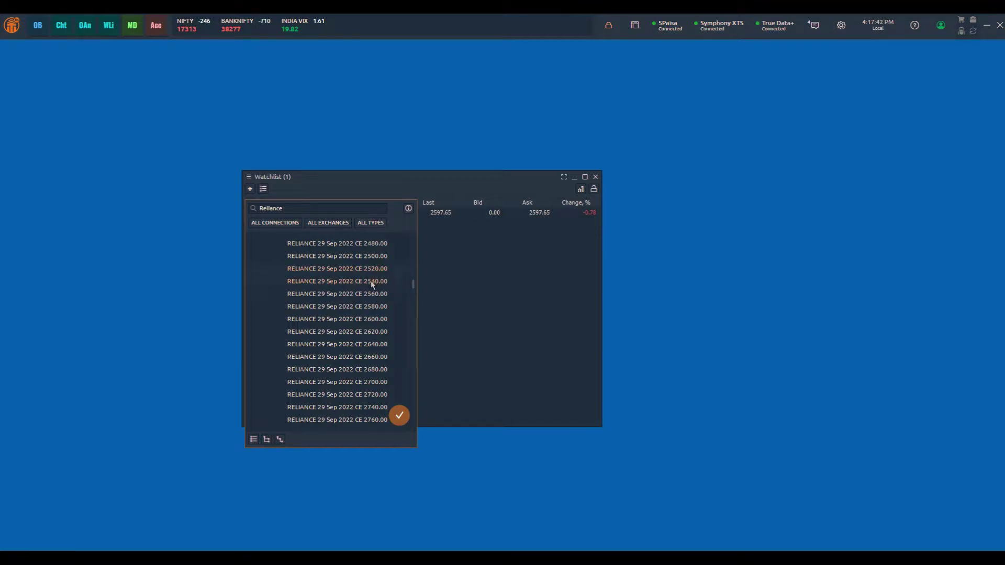
left_click(371, 281)
left_click(372, 296)
left_click(399, 416)
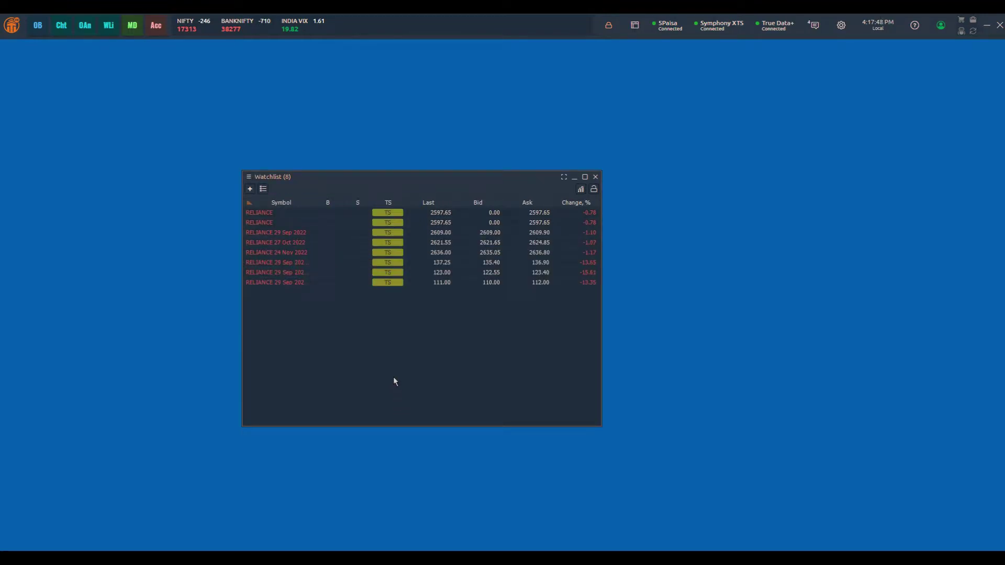
Show the Connection name column in the watchlist and widen the panel to reveal it
right_click(571, 204)
left_click(636, 480)
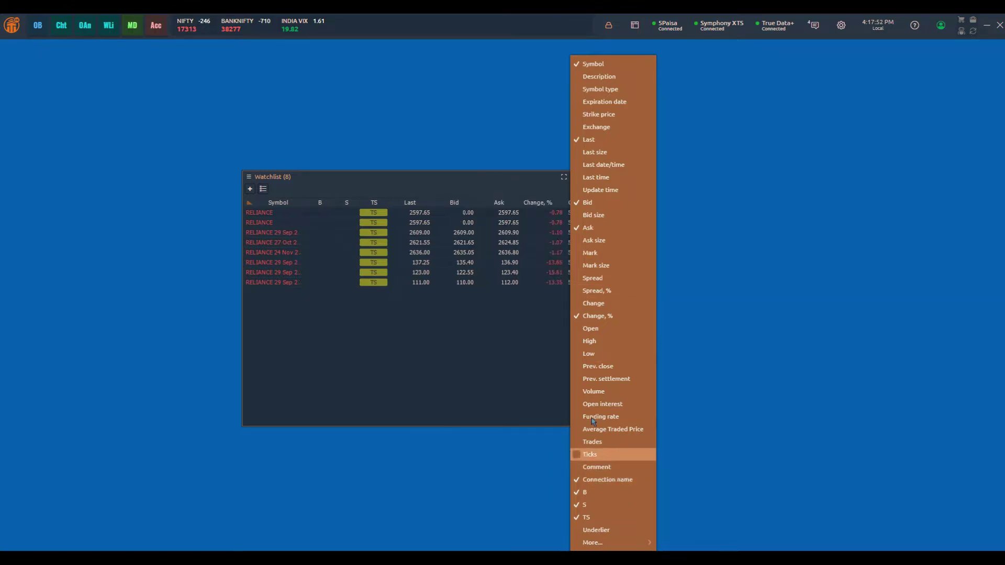
left_click(473, 356)
left_click_drag(598, 260, 656, 253)
Search 'nifty 50' and select the True Data+ NIFTY 50 index, expanding its options
left_click(250, 189)
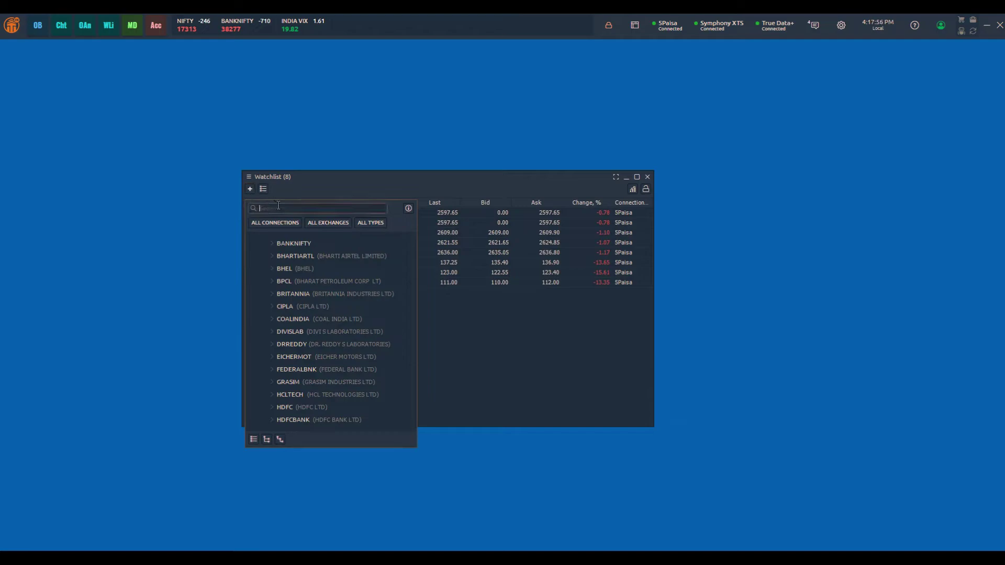
type("nifty 50")
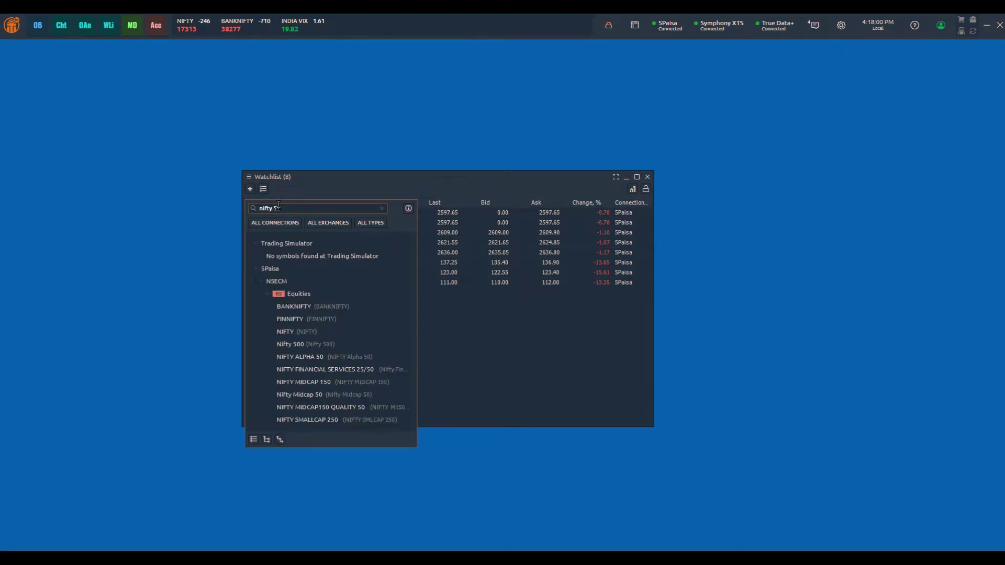
left_click(256, 270)
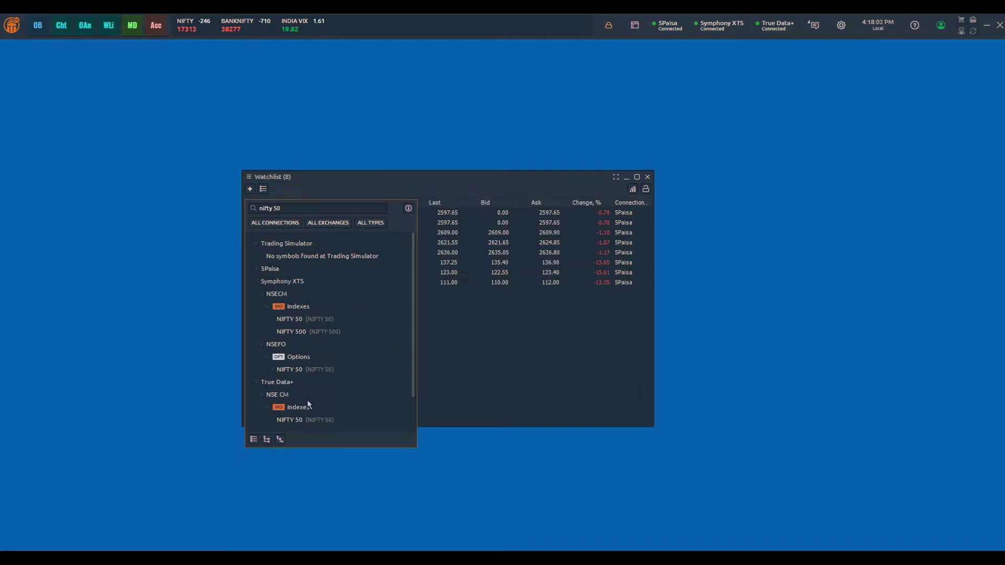
scroll(314, 403, "down", 1)
left_click(297, 383)
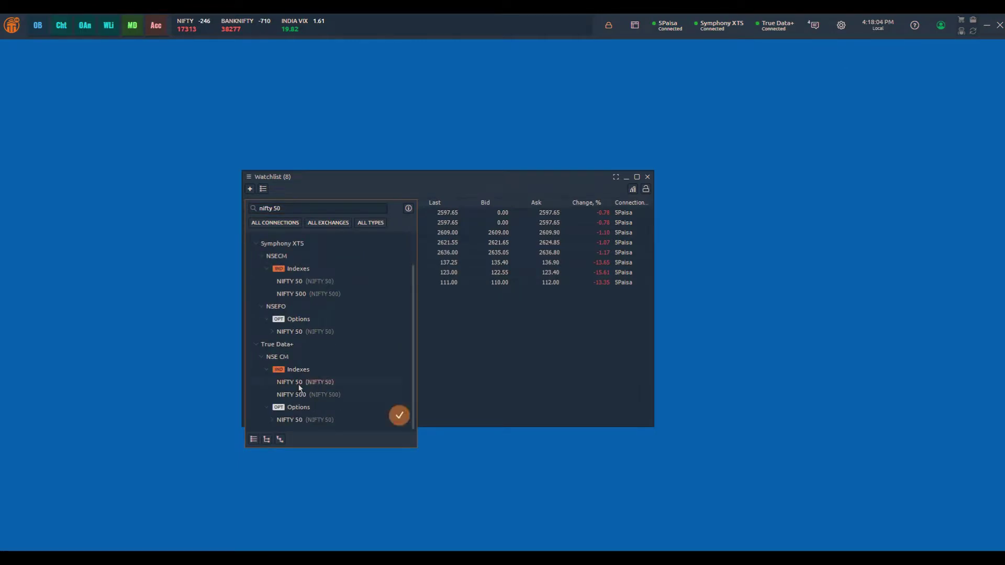
left_click(273, 421)
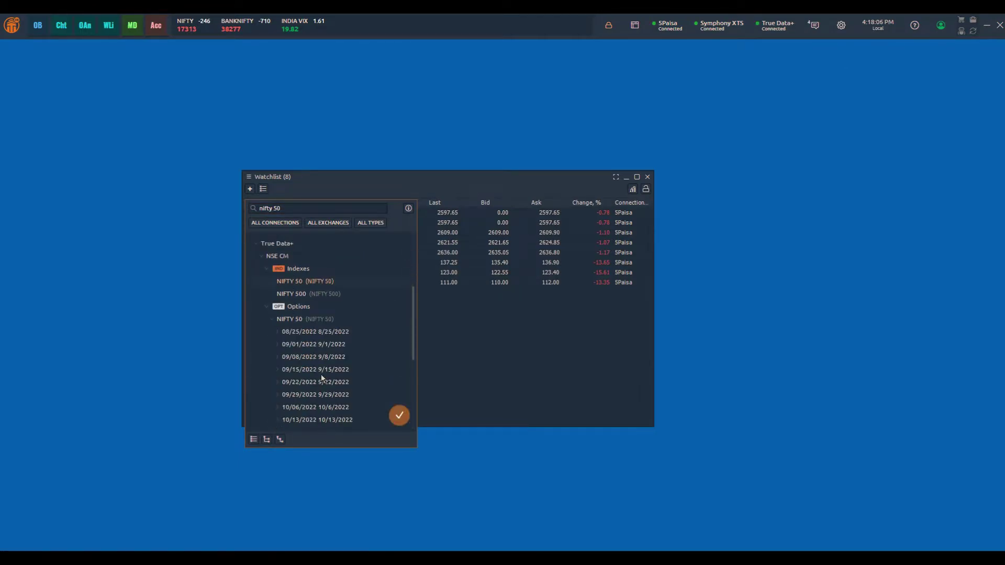
Add the 09/01/2022 NIFTY 17200 call and put and 17300 call contracts to the watchlist
left_click(278, 344)
scroll(334, 382, "down", 5)
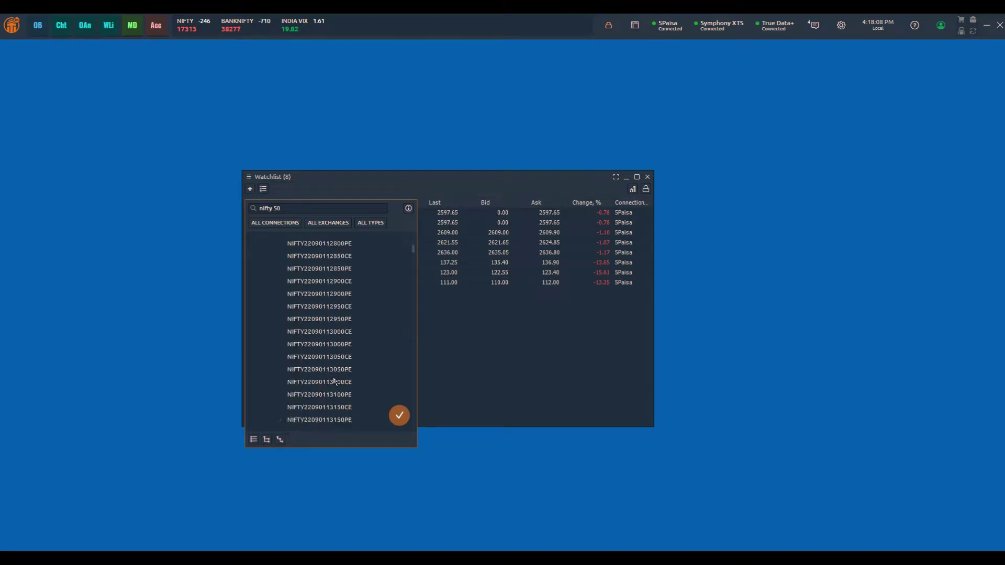
scroll(335, 382, "down", 20)
scroll(345, 395, "down", 12)
left_click(336, 319)
left_click(336, 307, "shift")
left_click(339, 357, "ctrl")
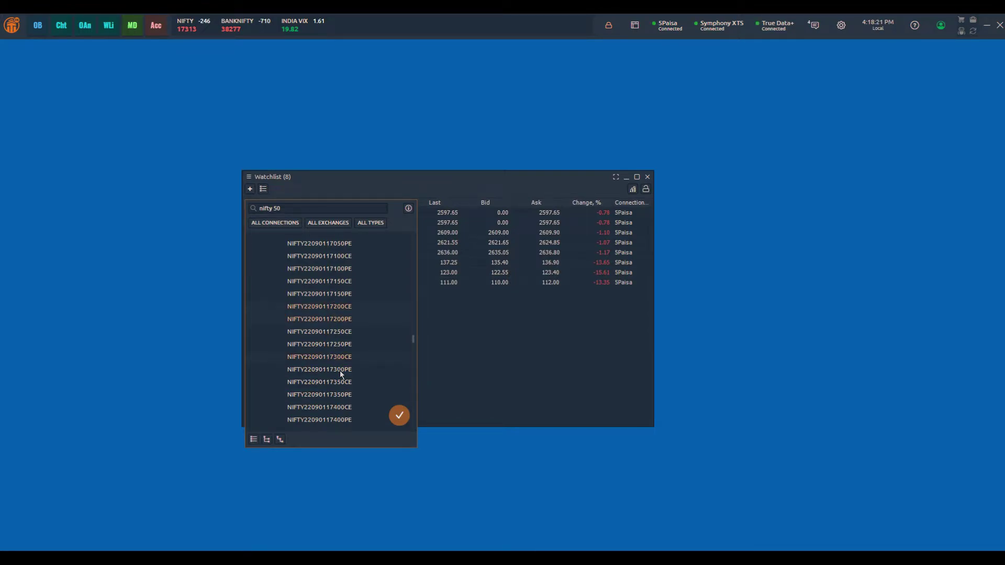
left_click(400, 416)
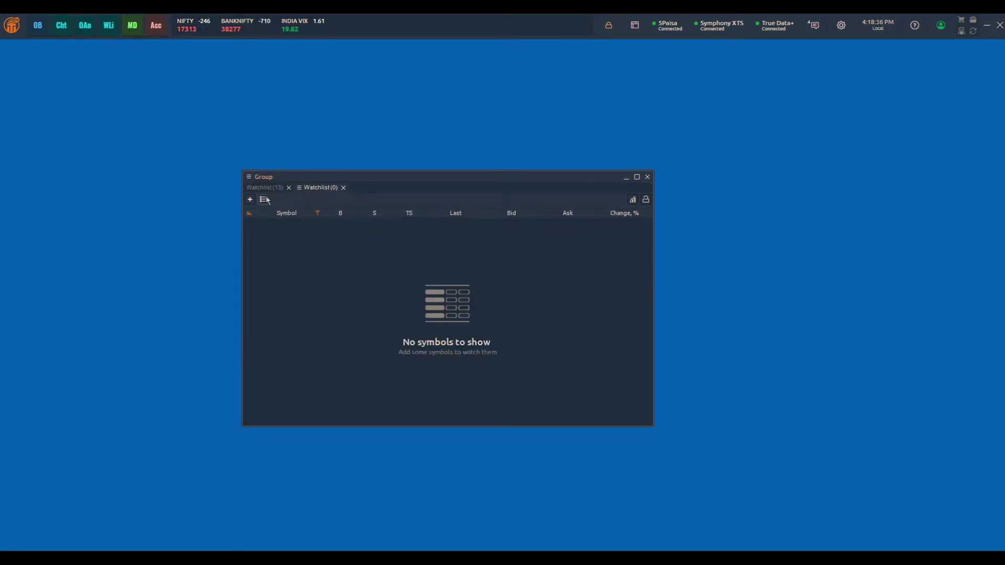
Add the 5Paisa NIFTY 50 predefined list of 50 symbols to the second watchlist
left_click(263, 199)
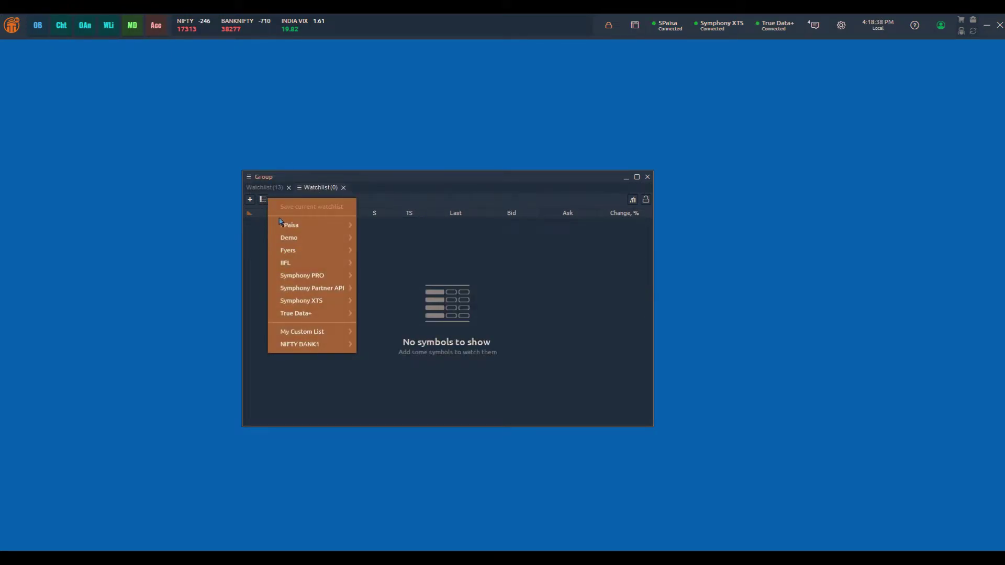
mouse_move(282, 224)
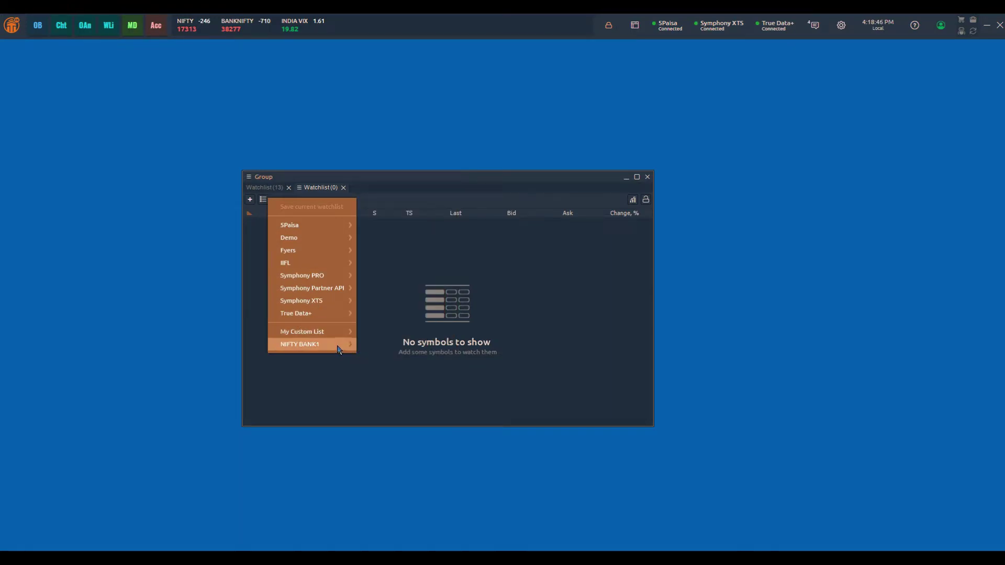
left_click(446, 177)
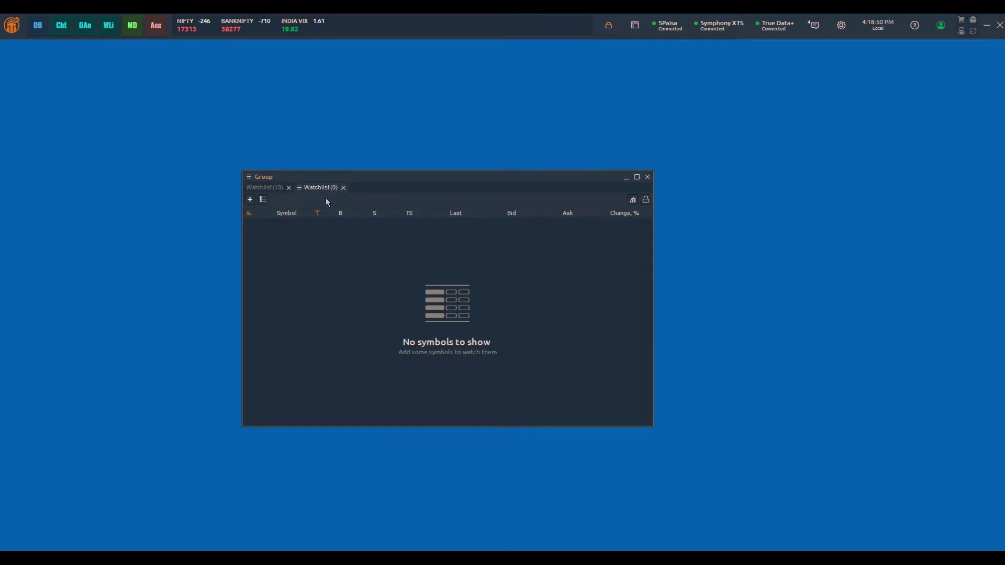
left_click(263, 200)
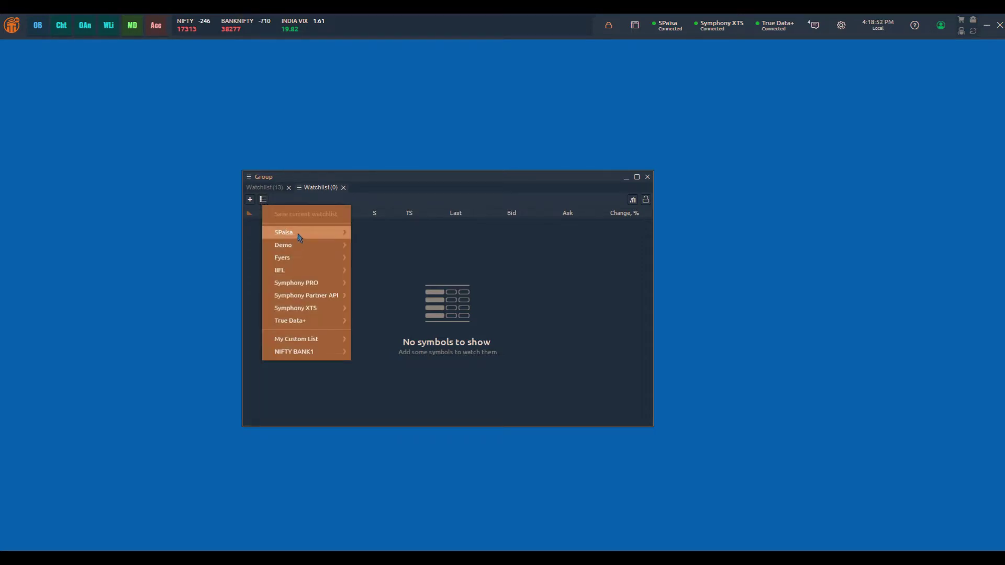
mouse_move(309, 234)
mouse_move(397, 283)
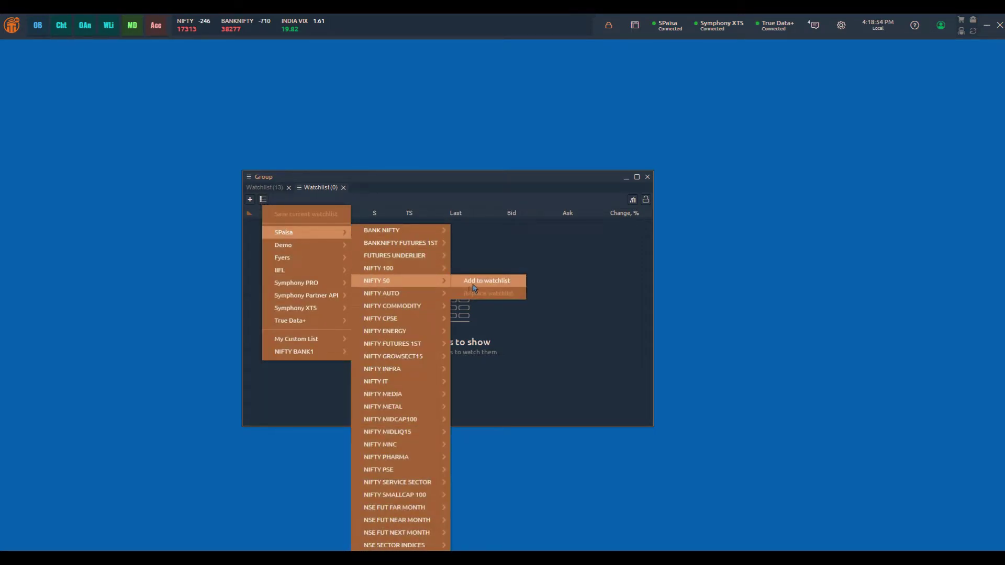
left_click(473, 284)
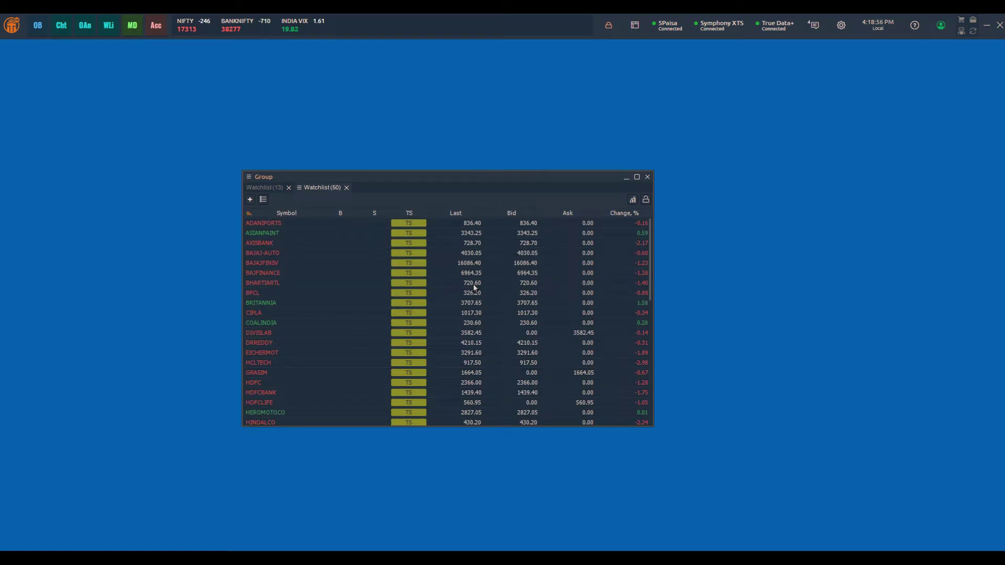
Add the True Data+ NIFTY BANK predefined list to the second watchlist
right_click(374, 271)
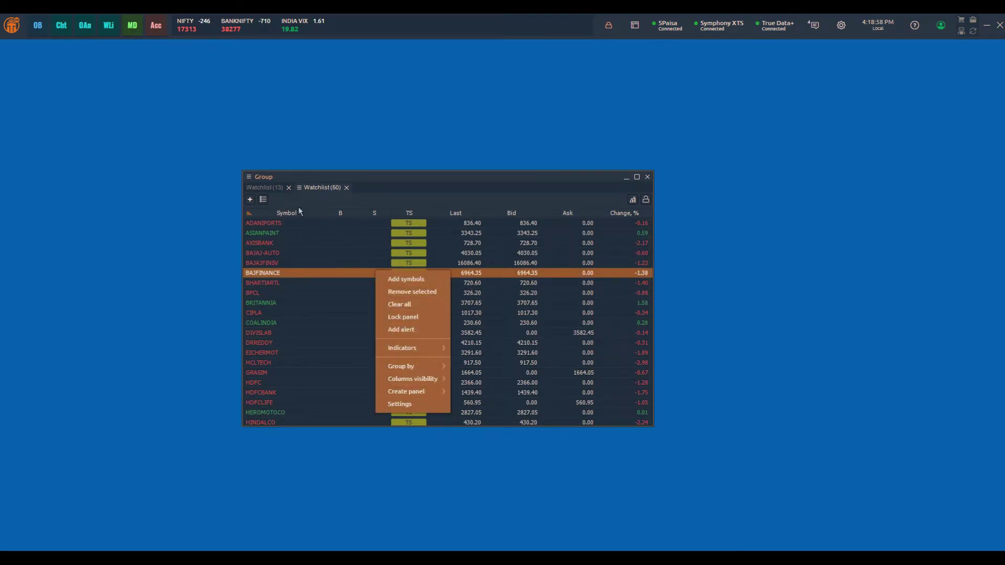
left_click(262, 199)
left_click(263, 199)
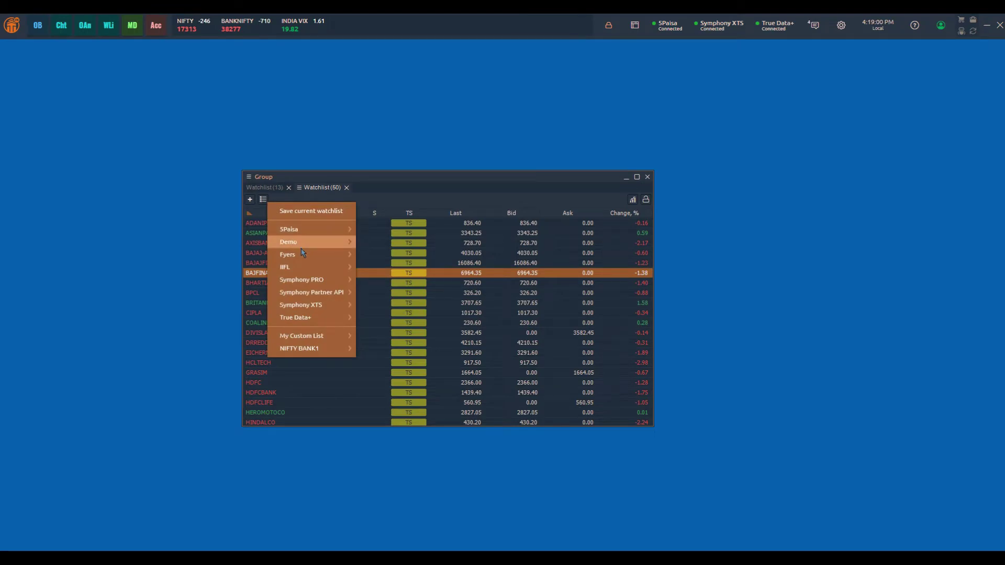
mouse_move(339, 324)
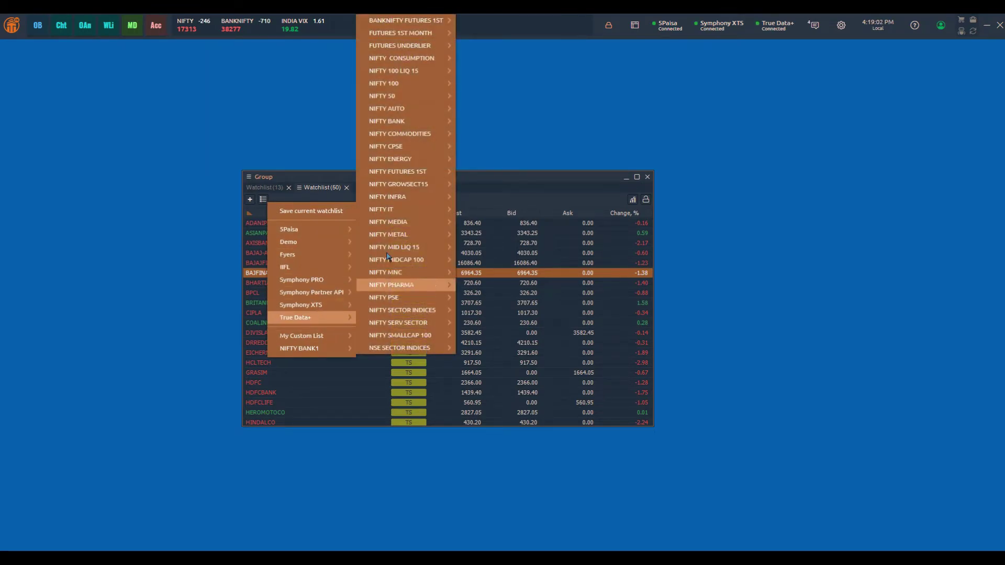
mouse_move(414, 123)
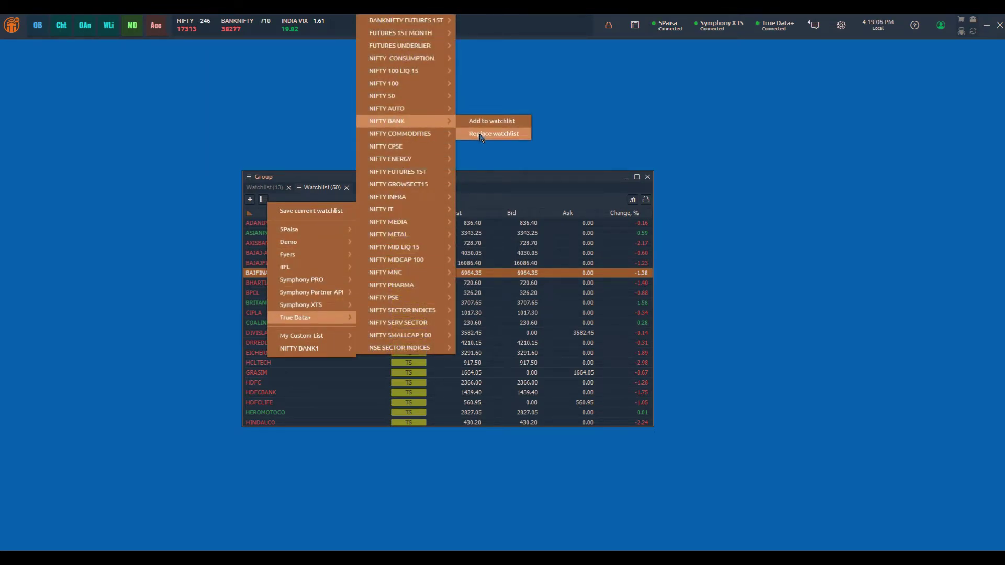
left_click(491, 121)
Show the Connection name column and sort the watchlist by Change %, reversing the order
right_click(629, 212)
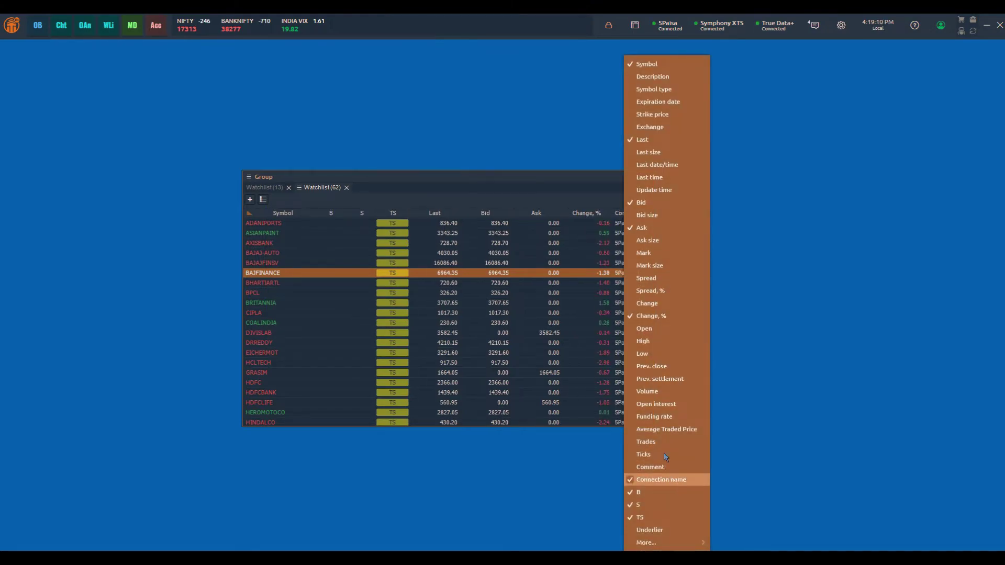
left_click(660, 479)
left_click(596, 214)
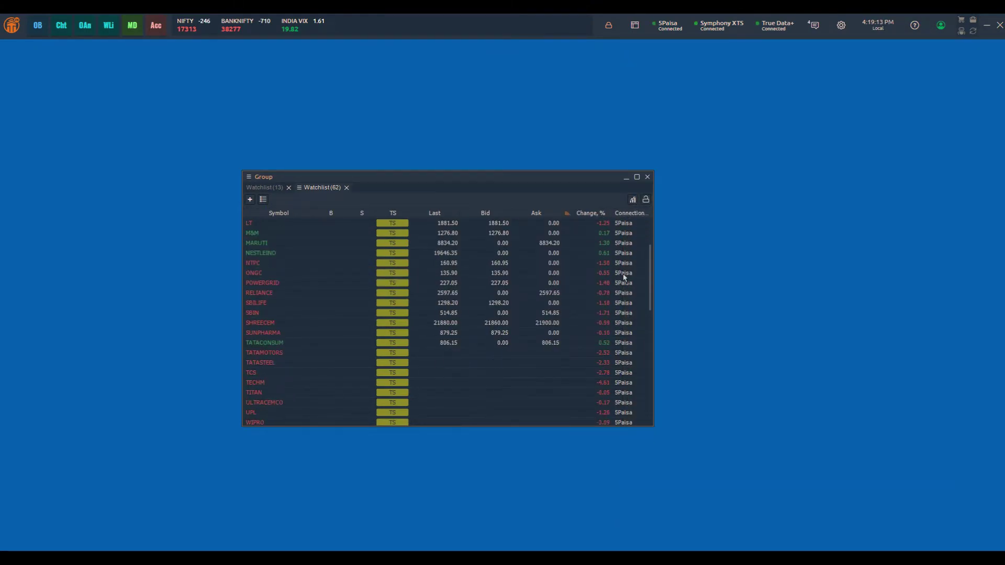
left_click(575, 216)
Load the NIFTY option chain in Option analytics by searching 'nifty 50'
scroll(630, 291, "down", 4)
scroll(631, 291, "down", 8)
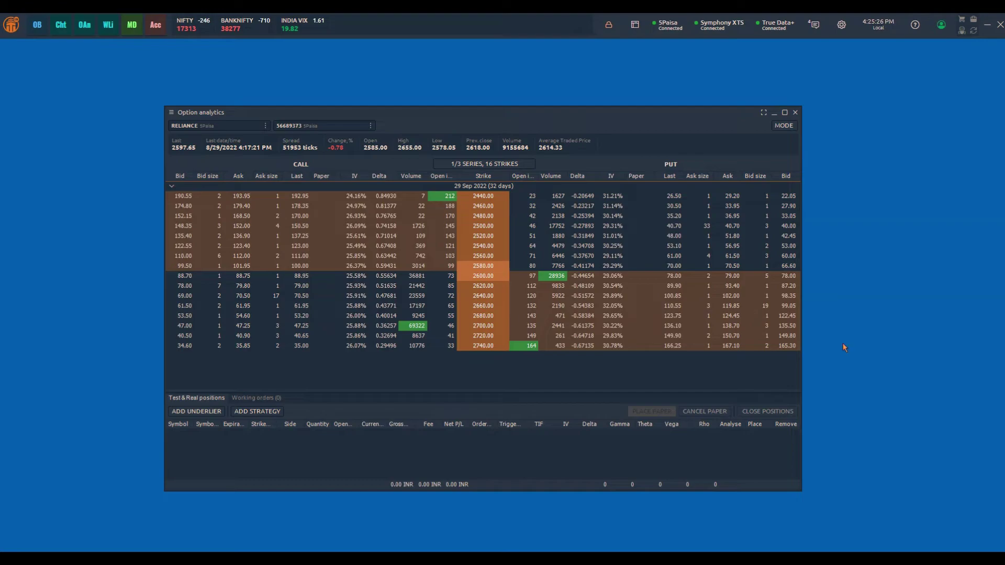
left_click(214, 127)
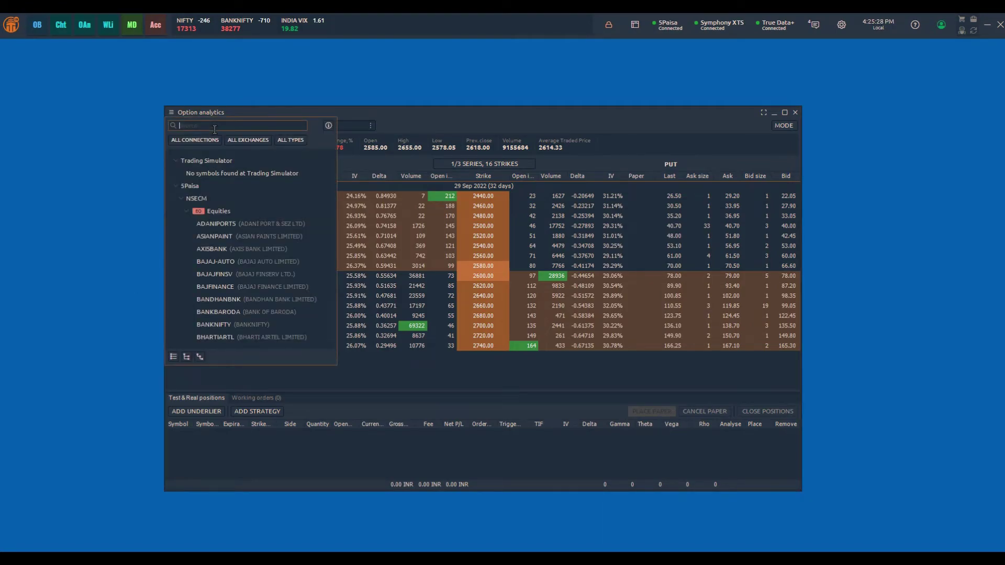
type("nifty 50")
left_click(207, 236)
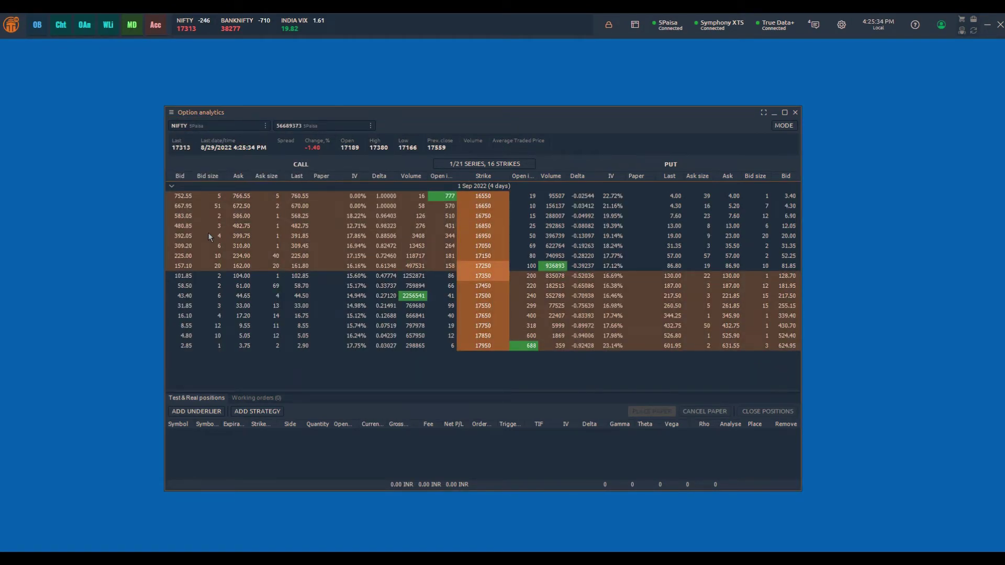
Switch the option chain to the NSECM RELIANCE equity, expiring 29 Sep 2022
left_click(194, 127)
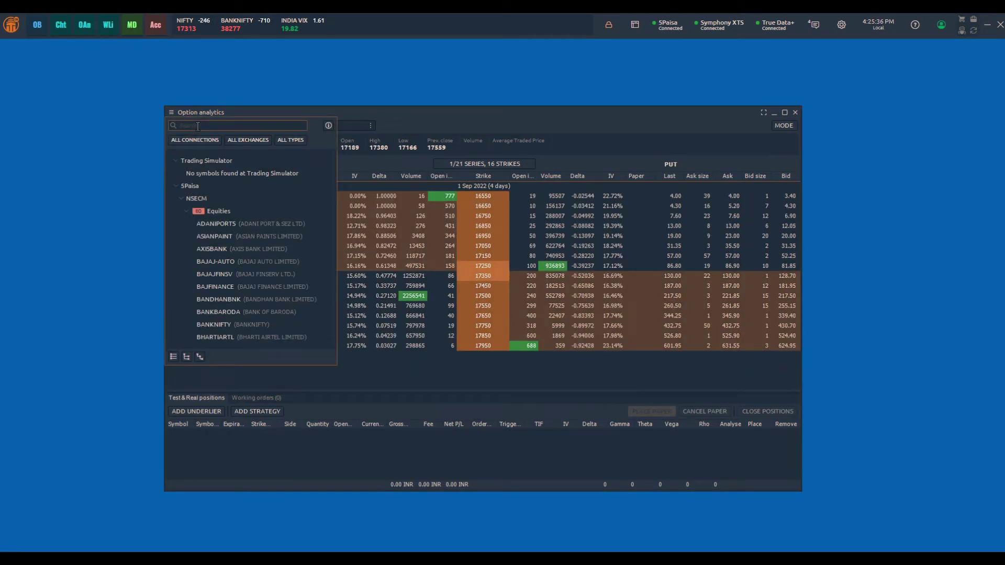
type("reliance")
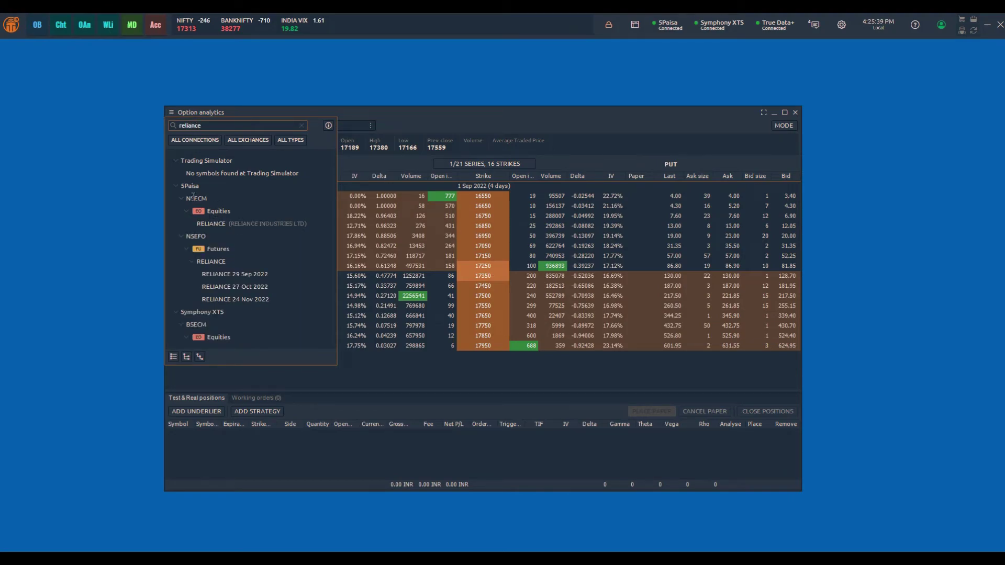
left_click(222, 225)
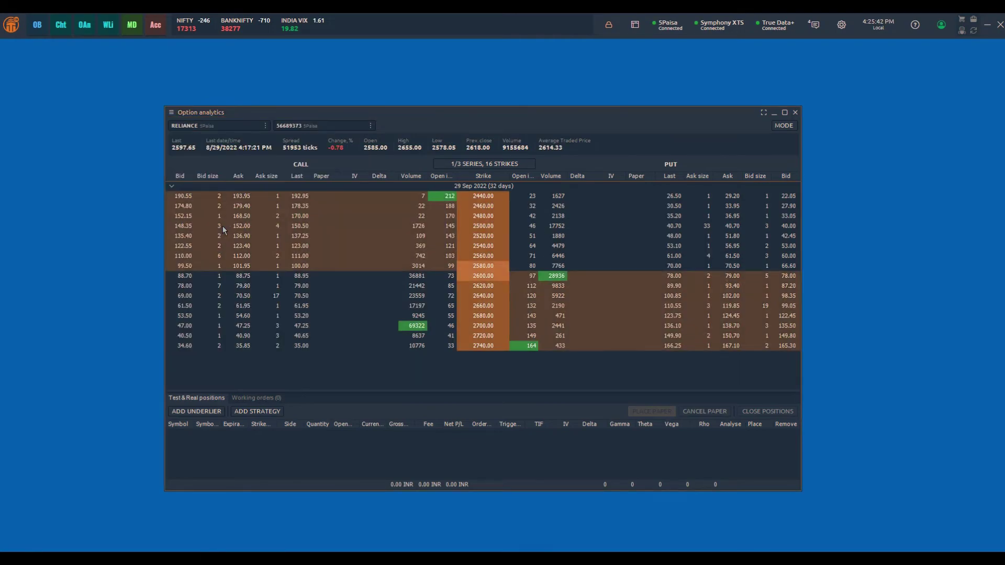
Search 'crudeo' and load the 5Paisa MCXFO CRUDEOIL 19 Sep 2022 future's option chain
left_click(221, 128)
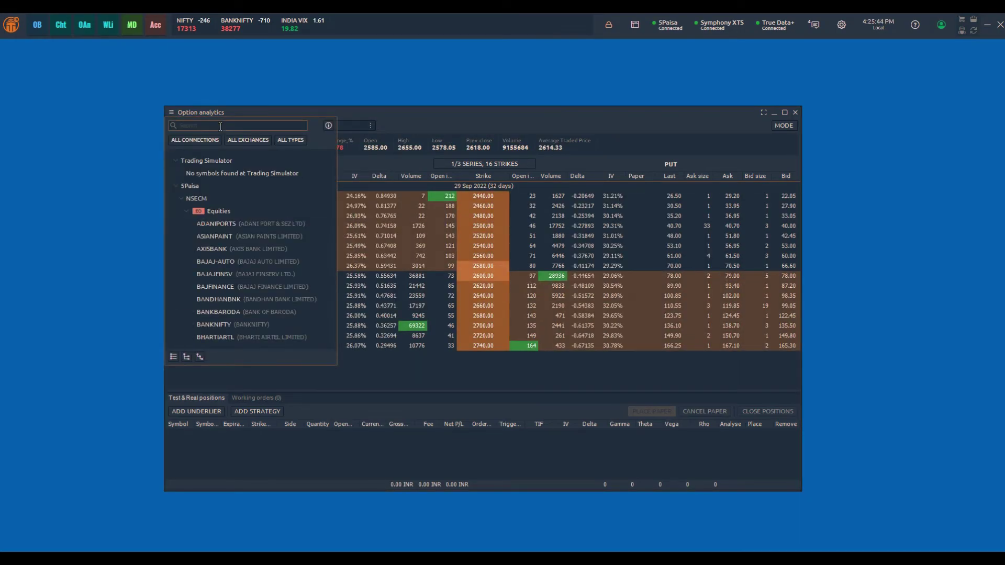
type("crudeoil")
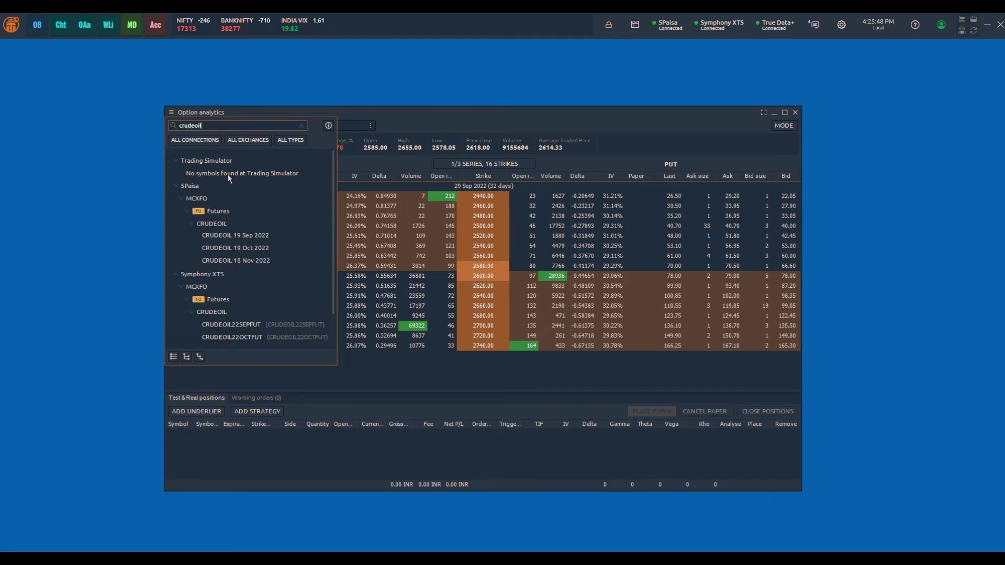
left_click(231, 238)
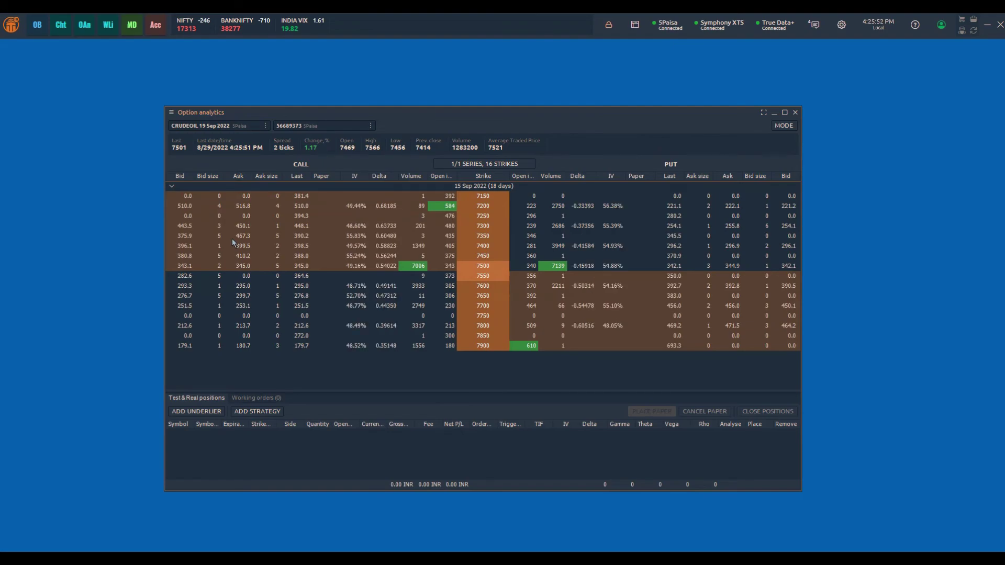